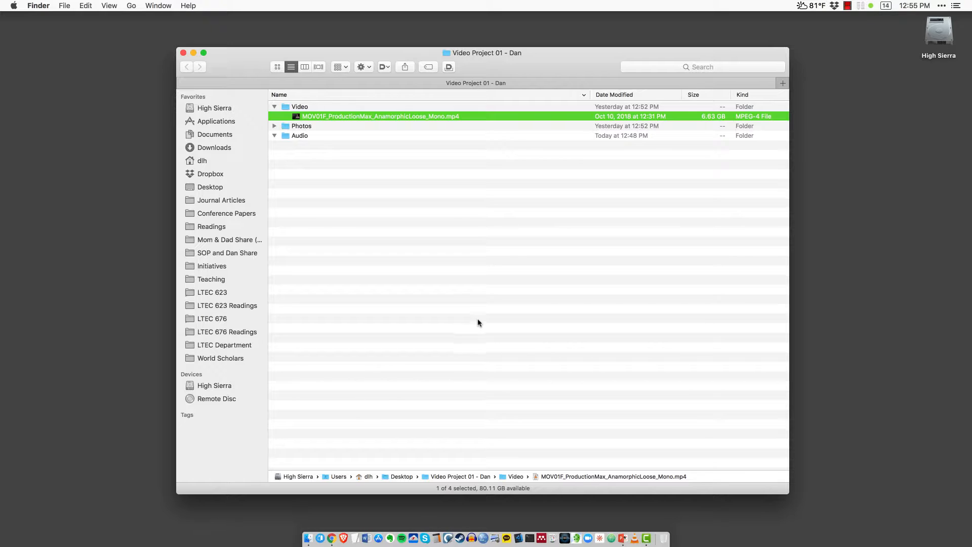
Open MOV01F_ProductionMax_AnamorphicLoose_Mono.mp4 in QuickTime Player and jump to about 05:34 in the video.
right_click(398, 118)
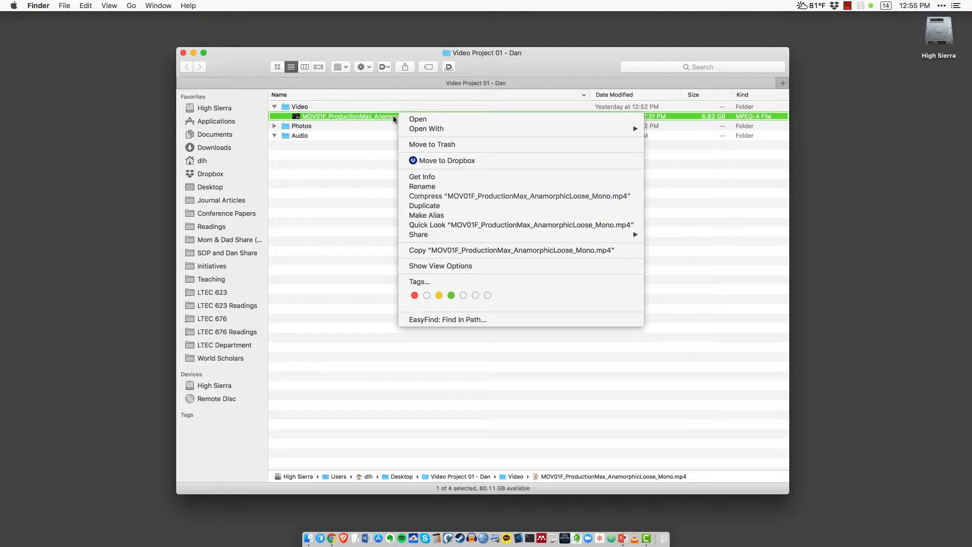
mouse_move(423, 131)
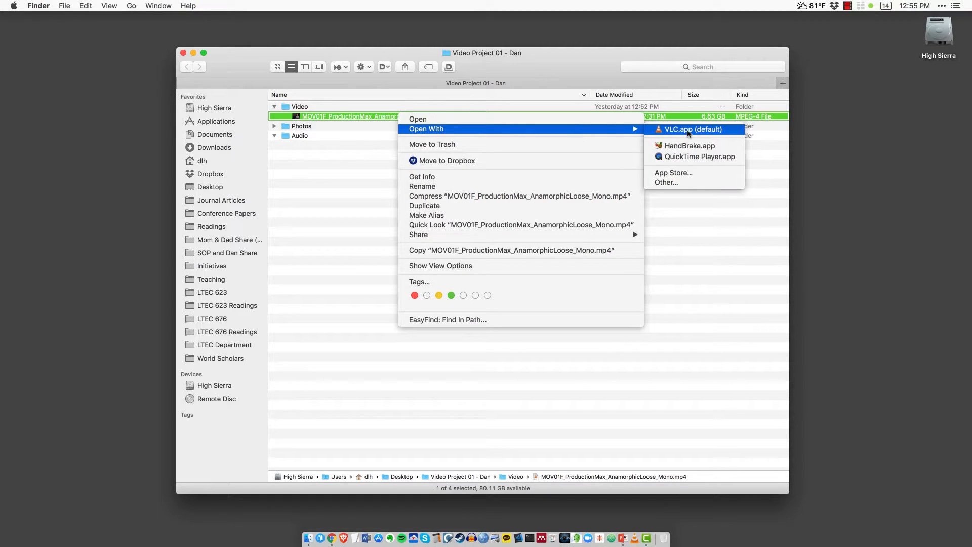
click(700, 161)
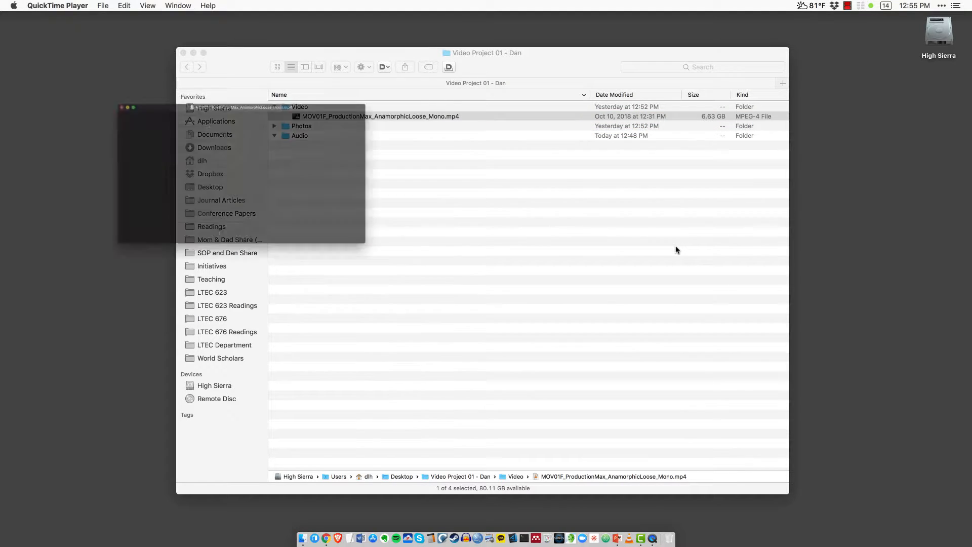
drag(393, 58, 598, 170)
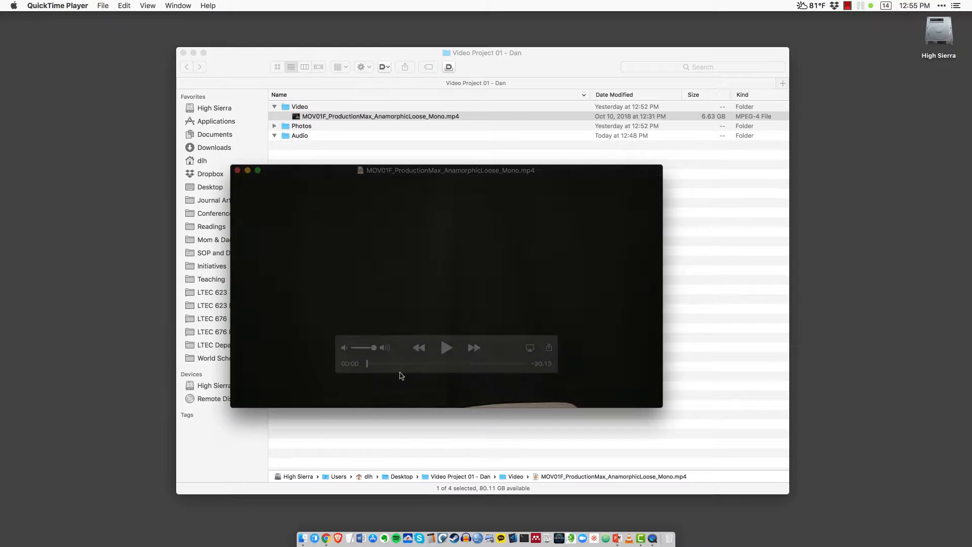
click(398, 364)
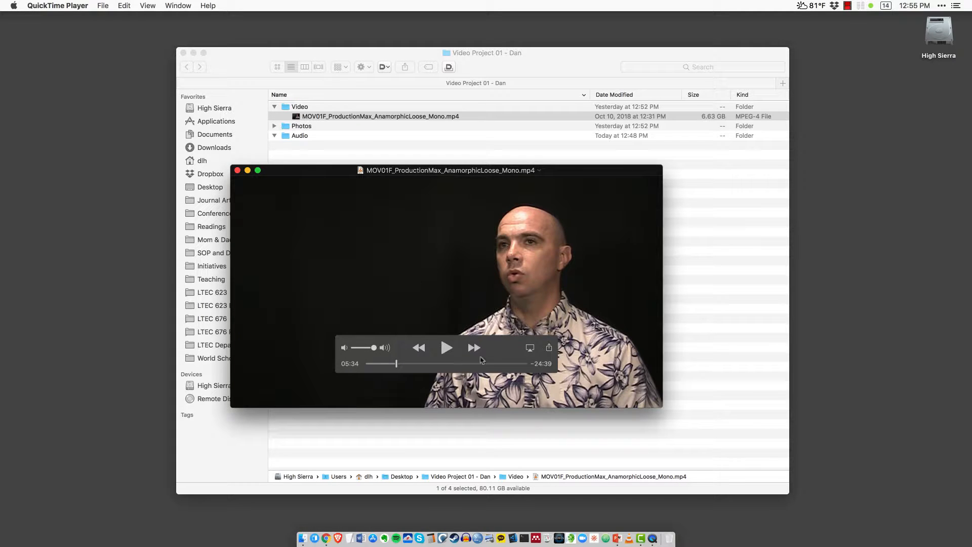
drag(466, 170, 493, 182)
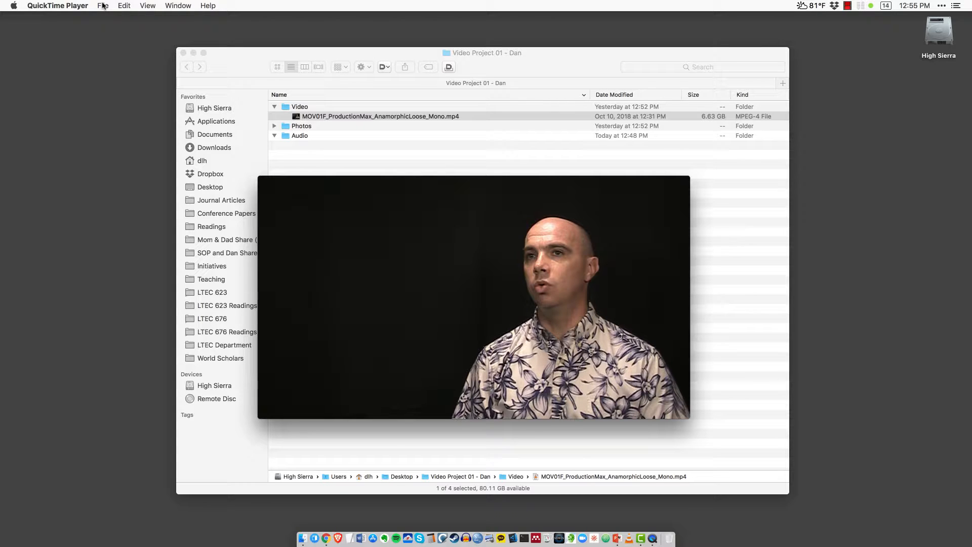
Start an audio-only export of the video and choose the project's Audio folder as the destination.
click(103, 5)
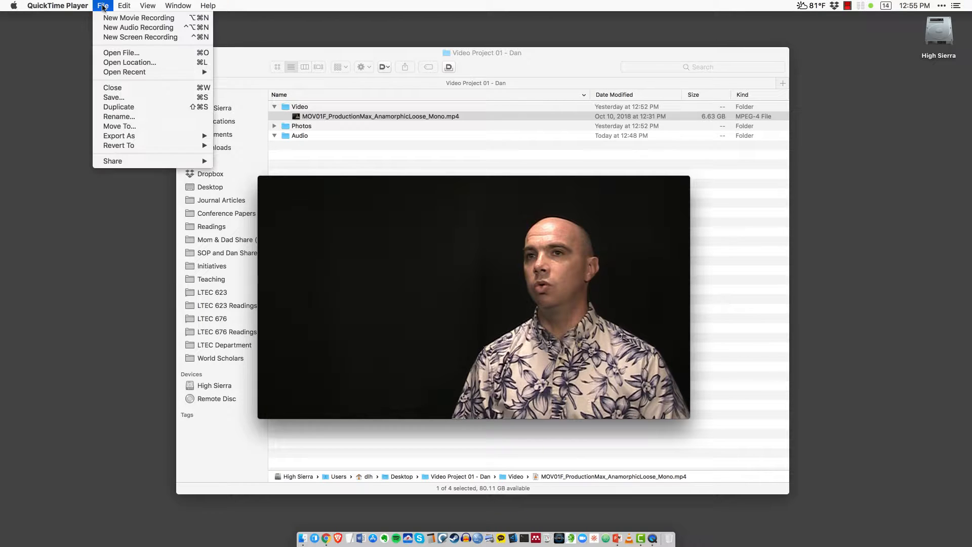
mouse_move(126, 139)
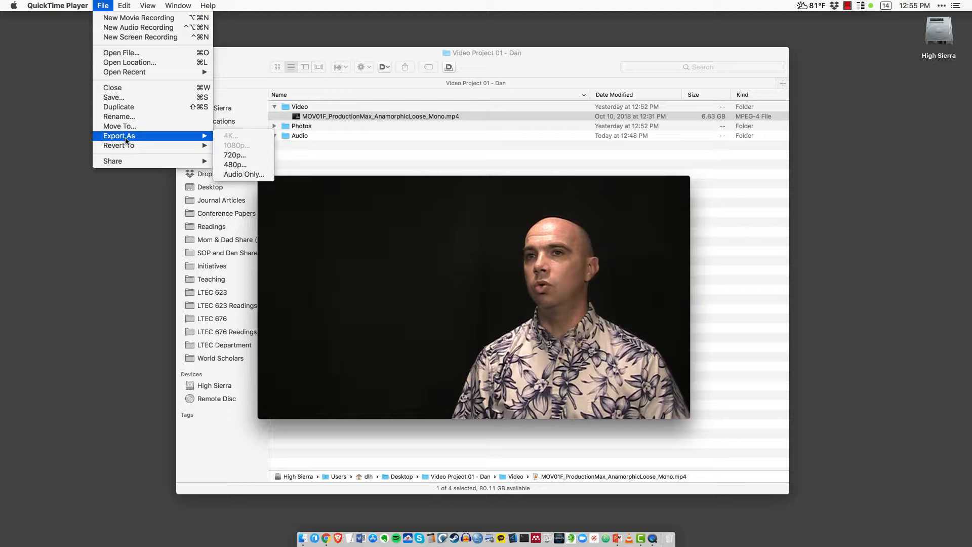
click(241, 174)
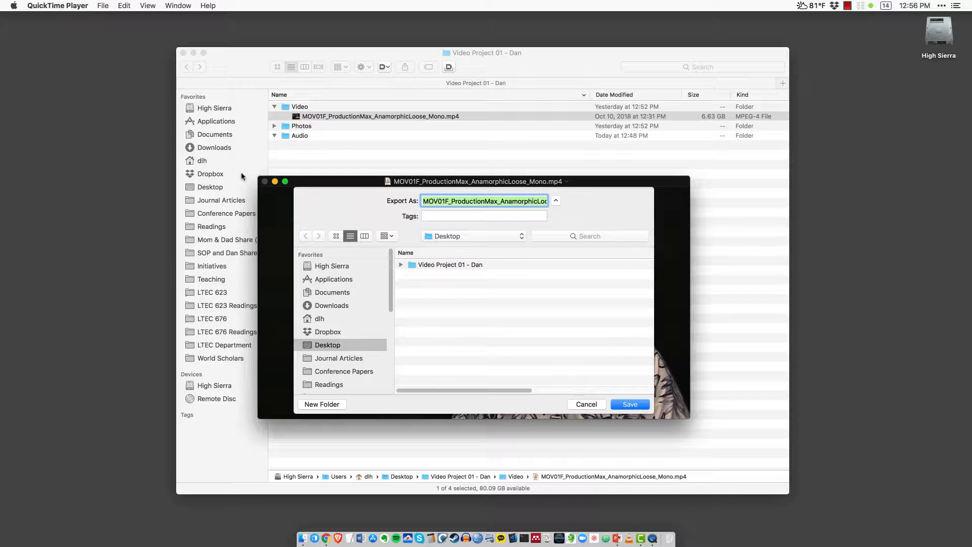
double_click(438, 266)
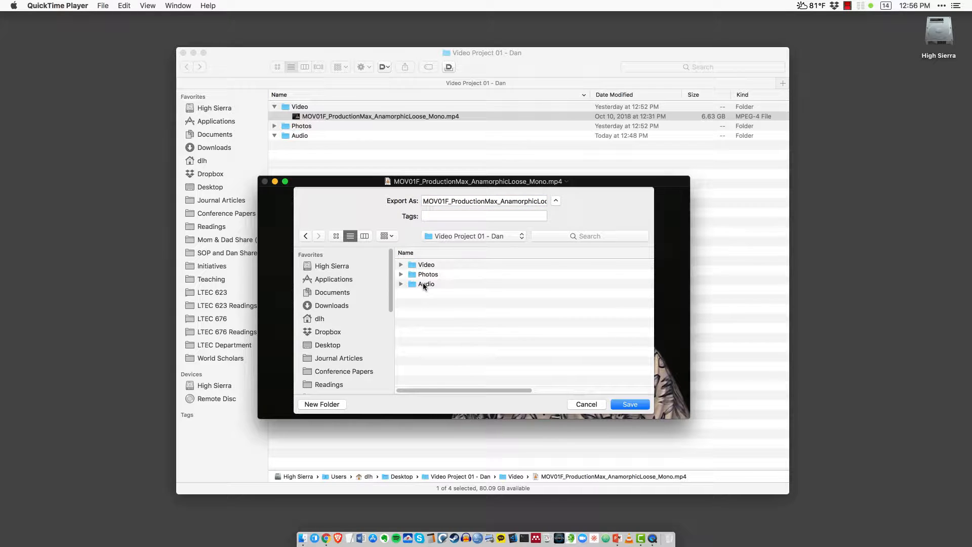
double_click(425, 284)
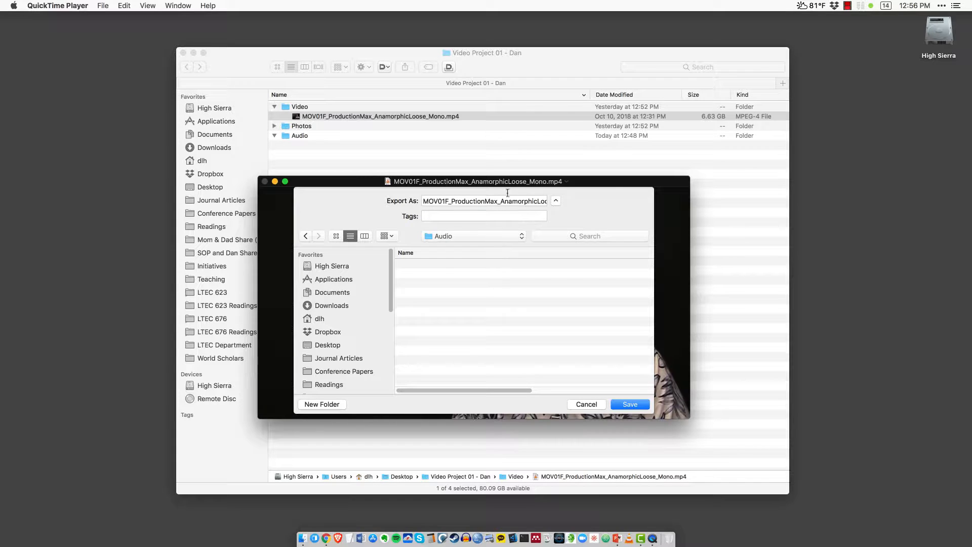
Add "_Quicktime" to the end of the export's base file name and save the .m4a file.
click(428, 201)
drag(428, 201, 532, 202)
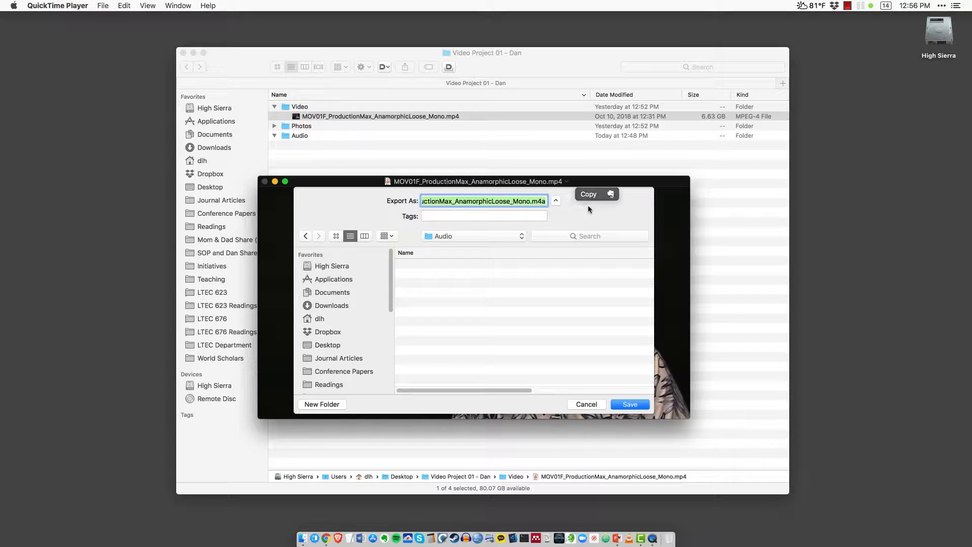
click(531, 202)
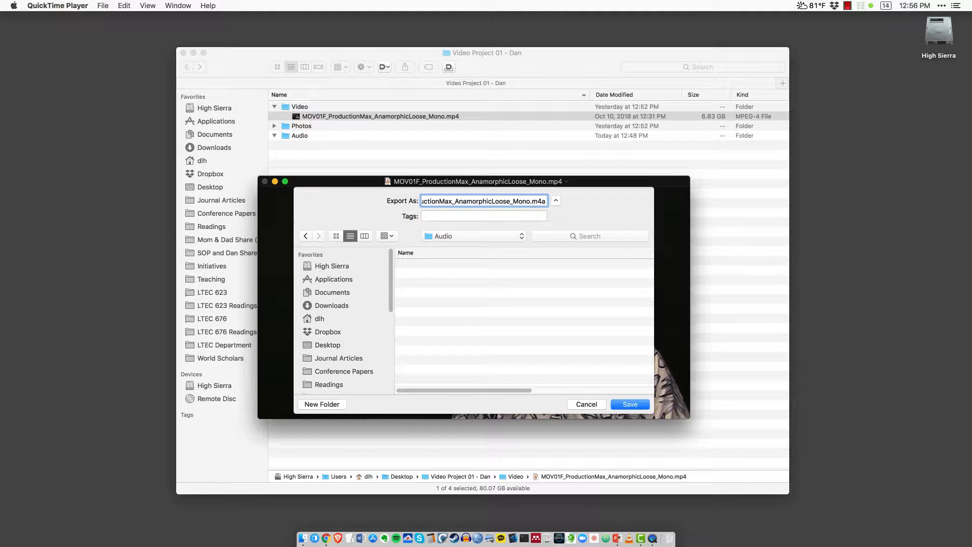
text(_Quicktime)
click(628, 406)
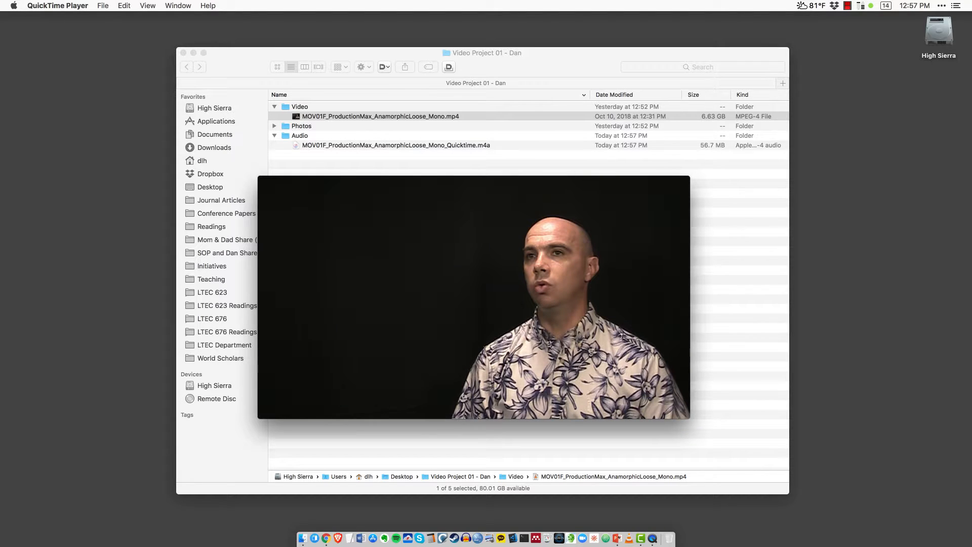
Quit QuickTime Player and return to the project folder in Finder.
mouse_move(482, 303)
click(77, 6)
click(83, 84)
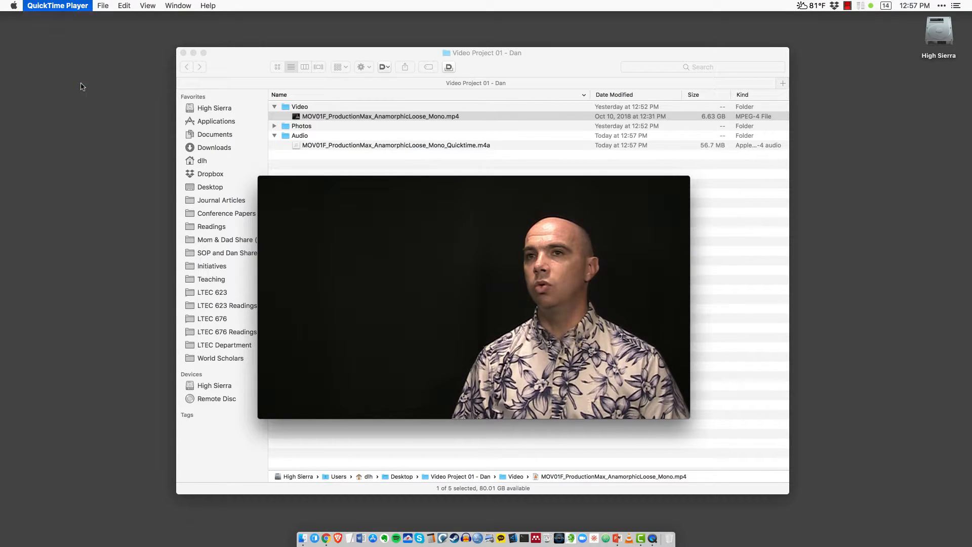
click(414, 233)
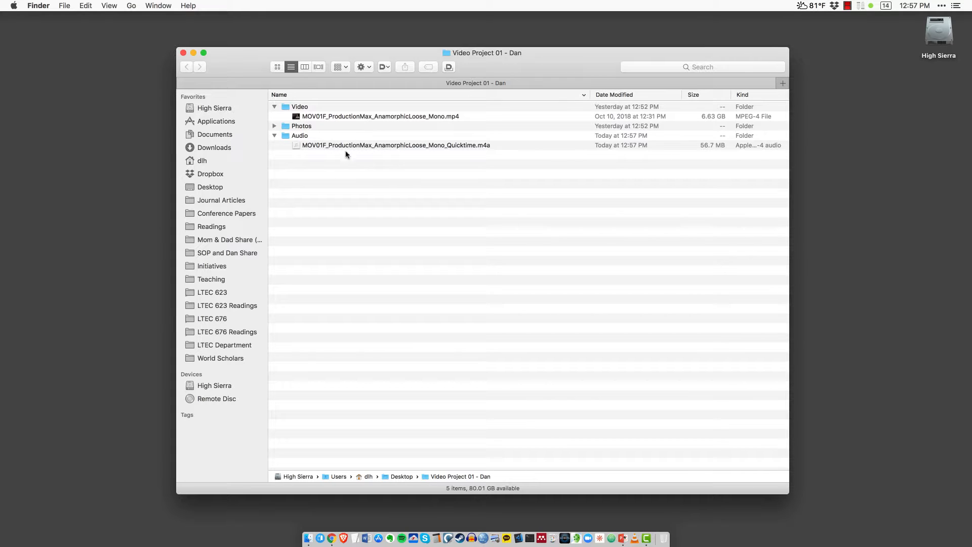
Preview the exported _Quicktime.m4a file in the Audio folder and close the preview.
click(320, 147)
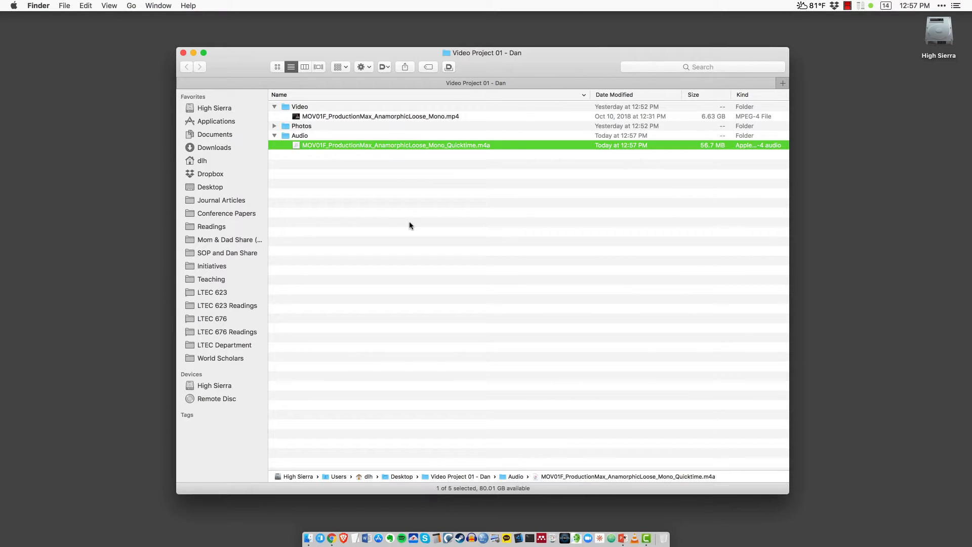
click(303, 136)
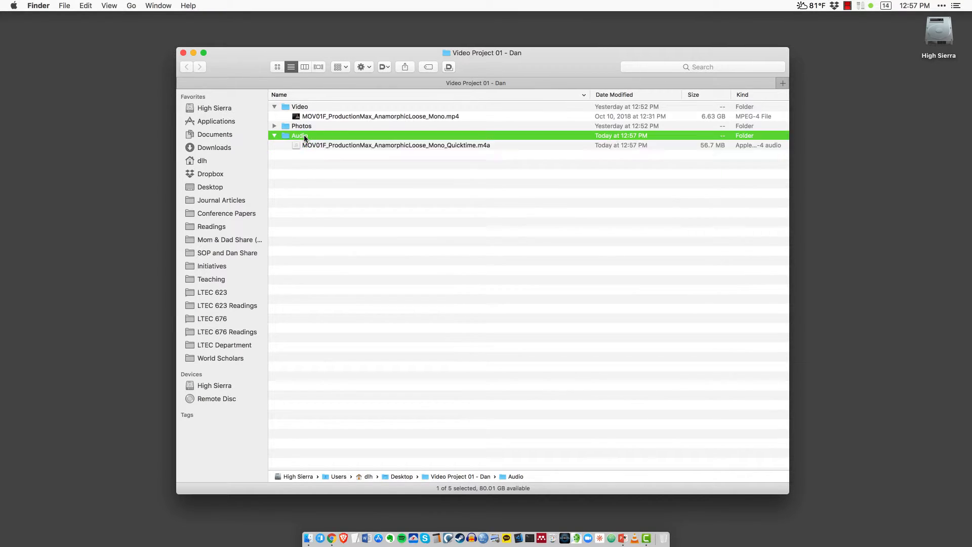
click(342, 146)
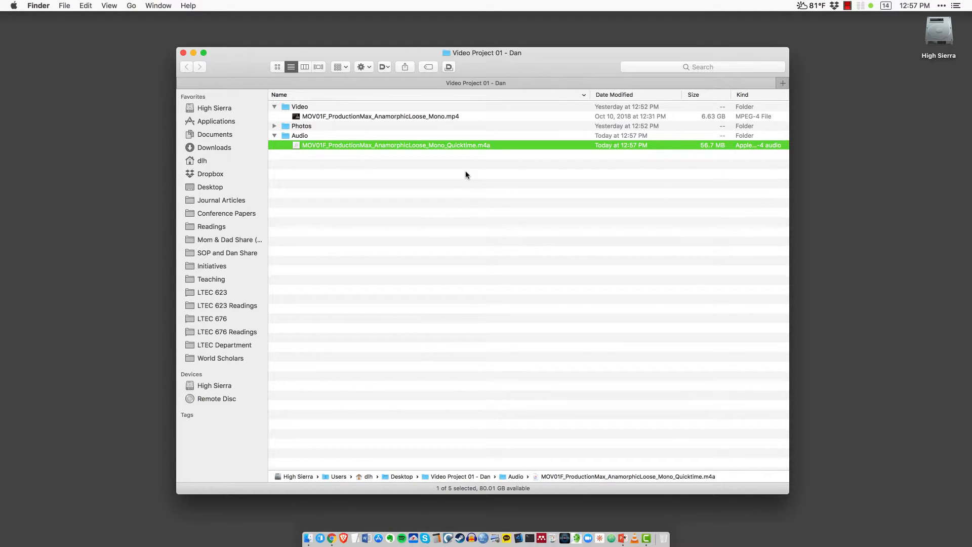
key(space)
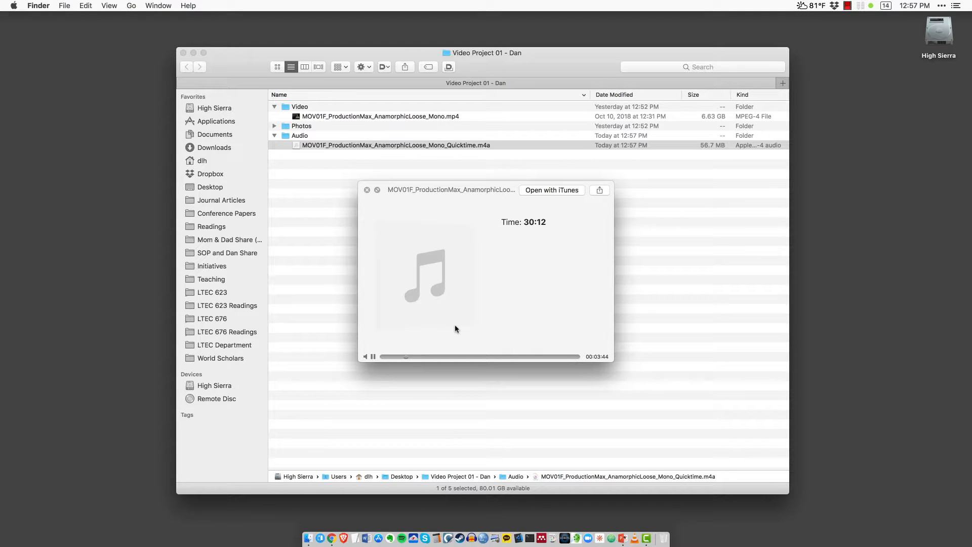
key(space)
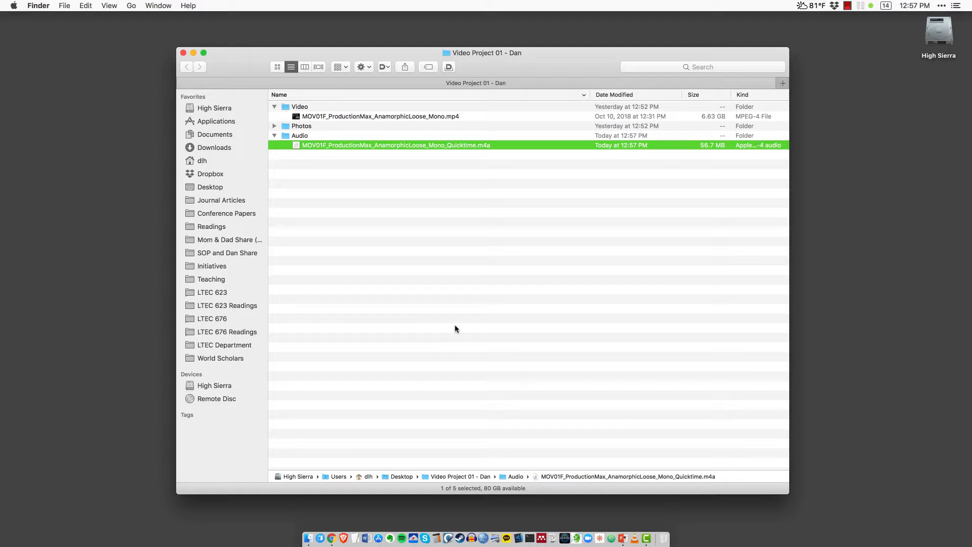
Switch to Chrome to view the VLC media player download page, minimize it and return to Finder.
click(332, 538)
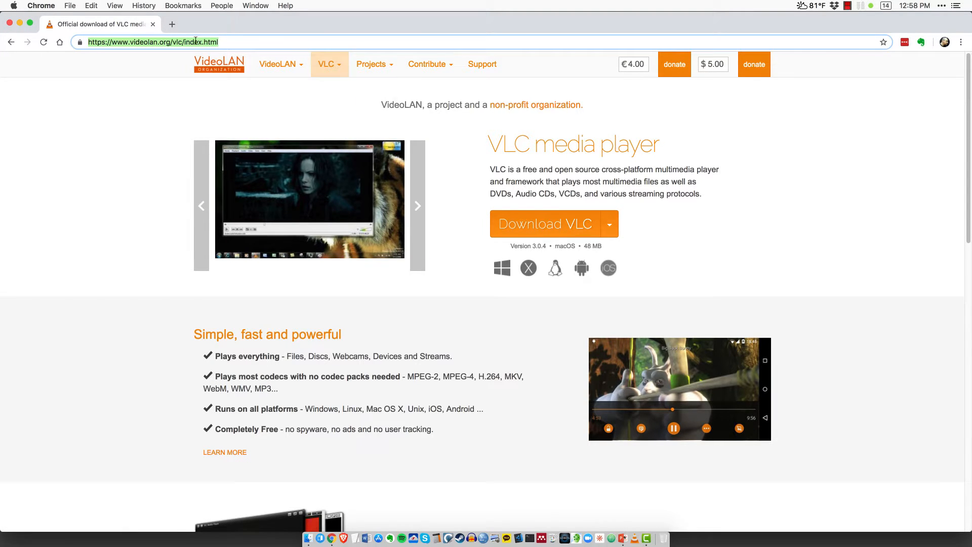
click(19, 24)
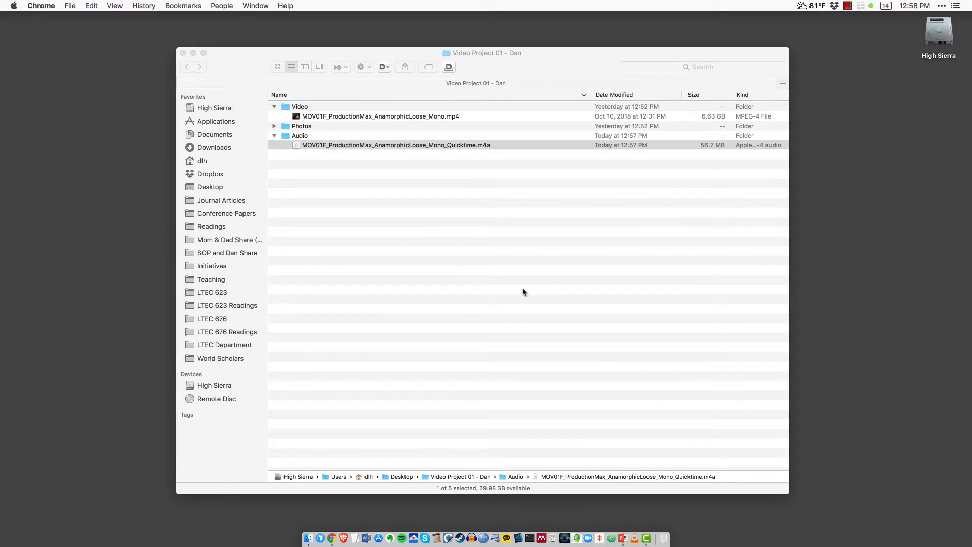
click(498, 267)
Switch to VLC and open the Convert & Stream window, moving it clear of its original spot.
click(635, 539)
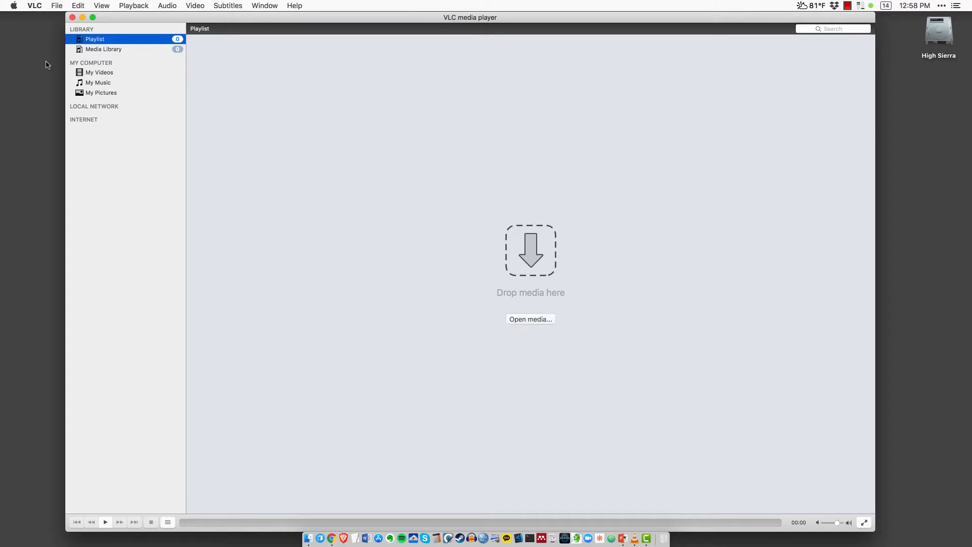
click(56, 6)
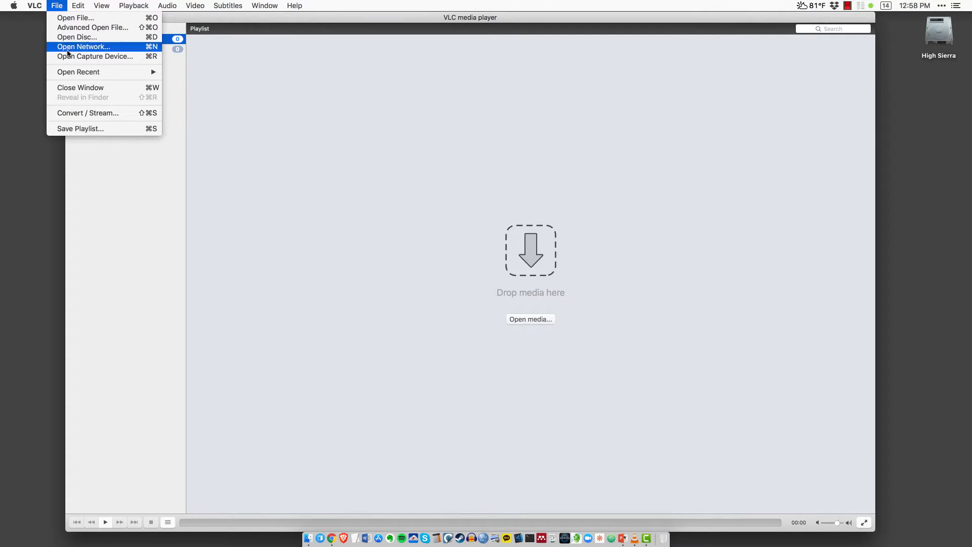
click(85, 114)
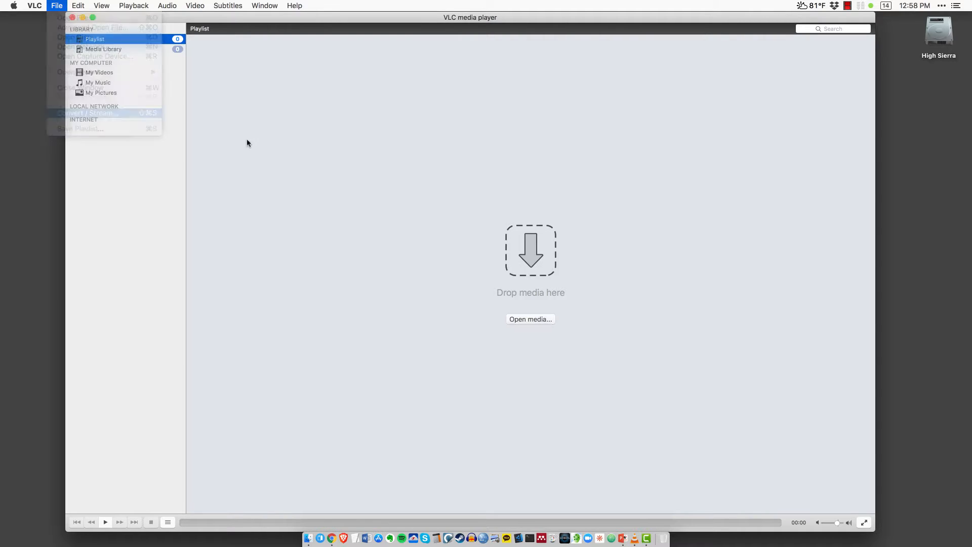
drag(357, 275, 471, 102)
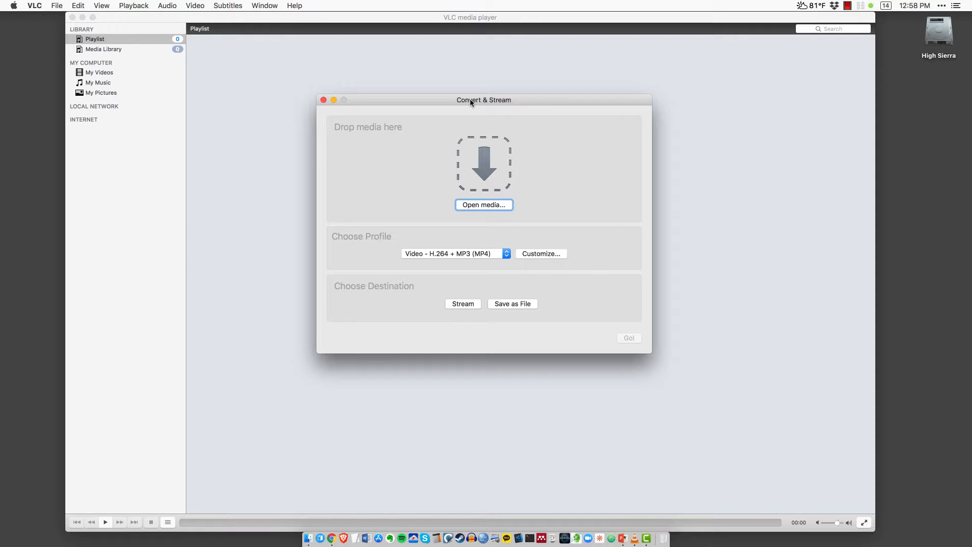
Load MOV01F_ProductionMax_AnamorphicLoose_Mono.mp4 from the project's Video folder as the media to convert.
click(483, 206)
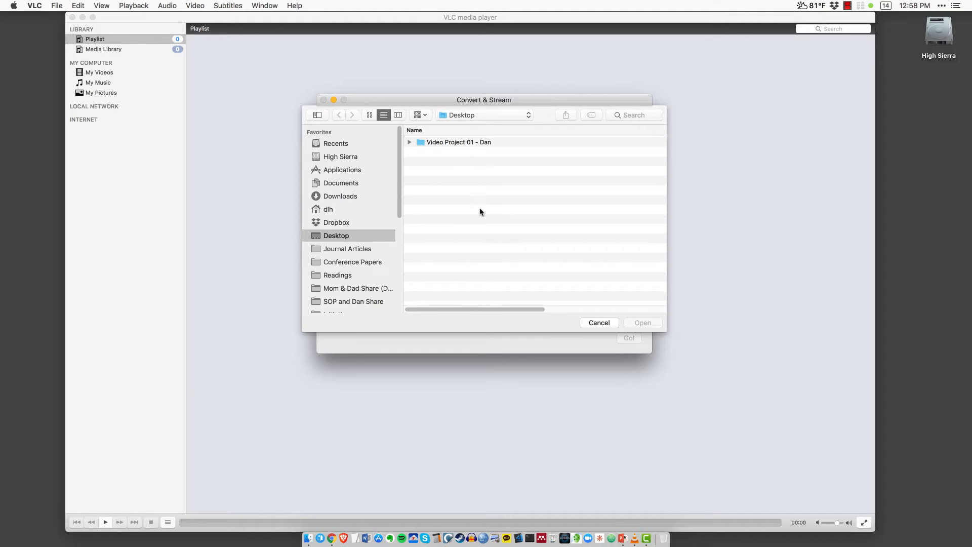
double_click(452, 142)
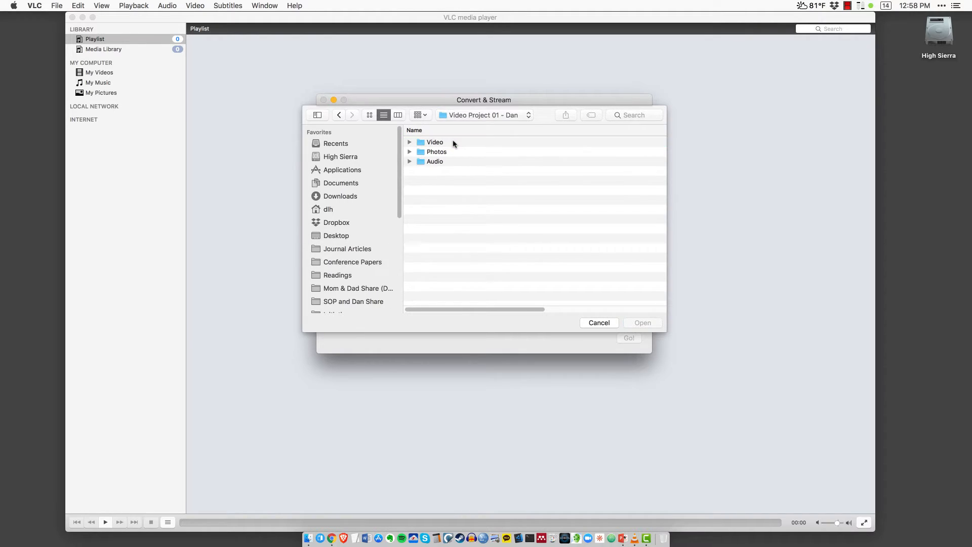
double_click(453, 143)
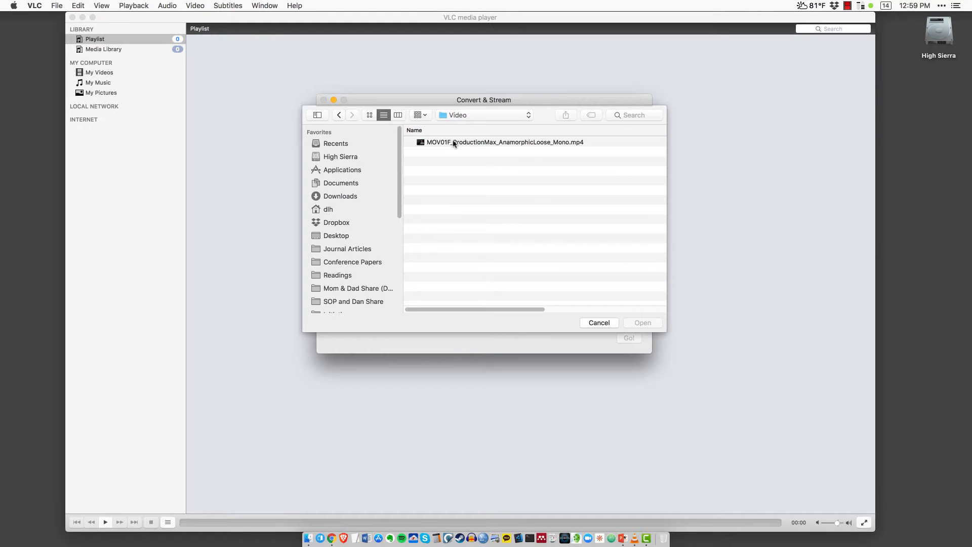
click(453, 144)
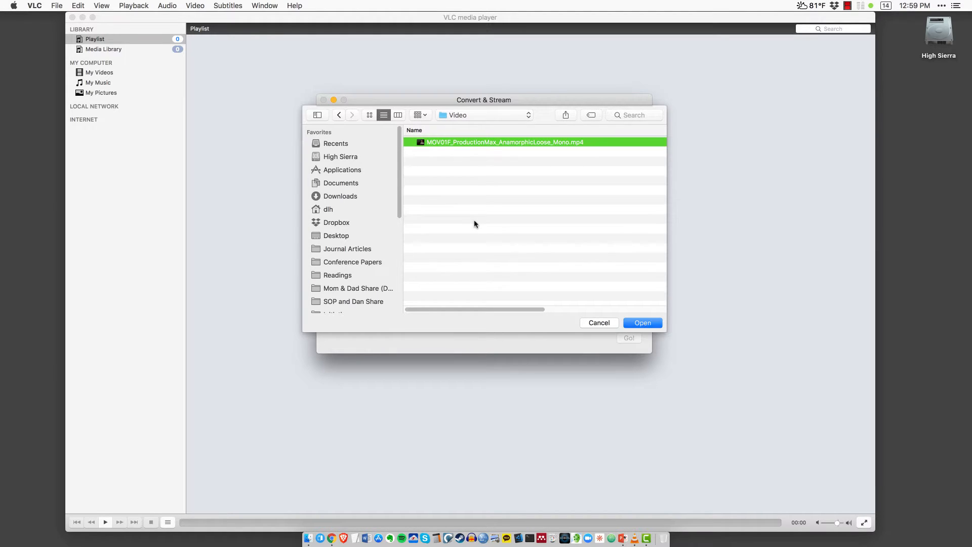
click(647, 324)
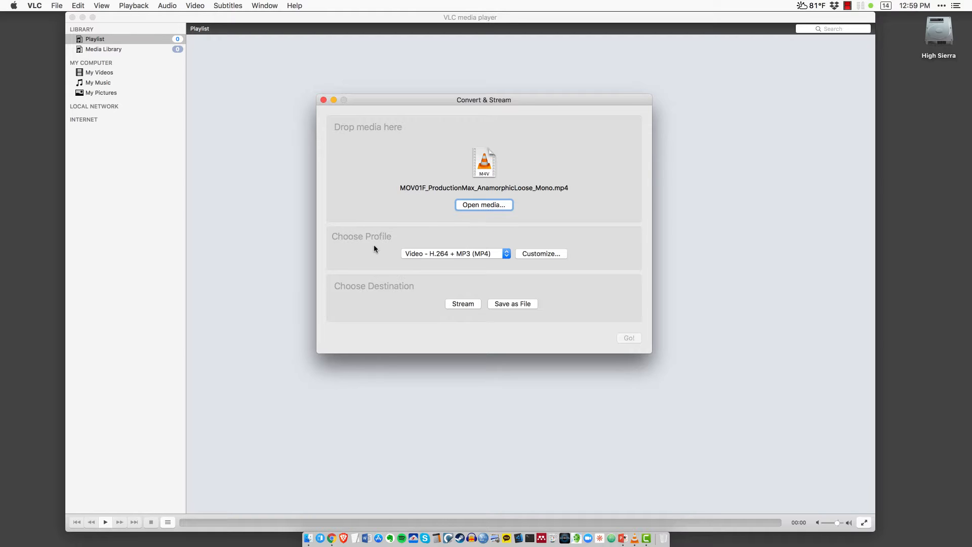
Set the conversion profile to Audio - MP3 and choose saving as a file for the destination.
click(450, 253)
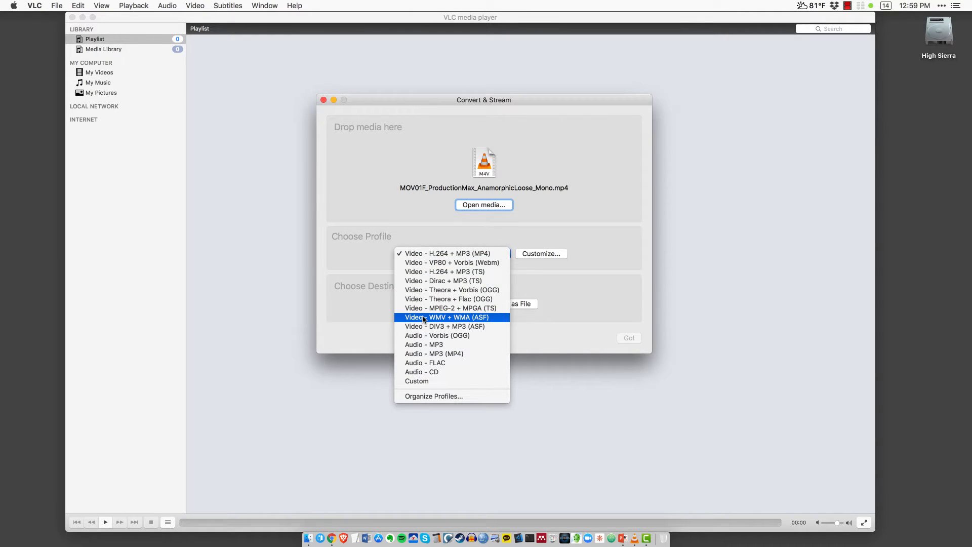
click(425, 348)
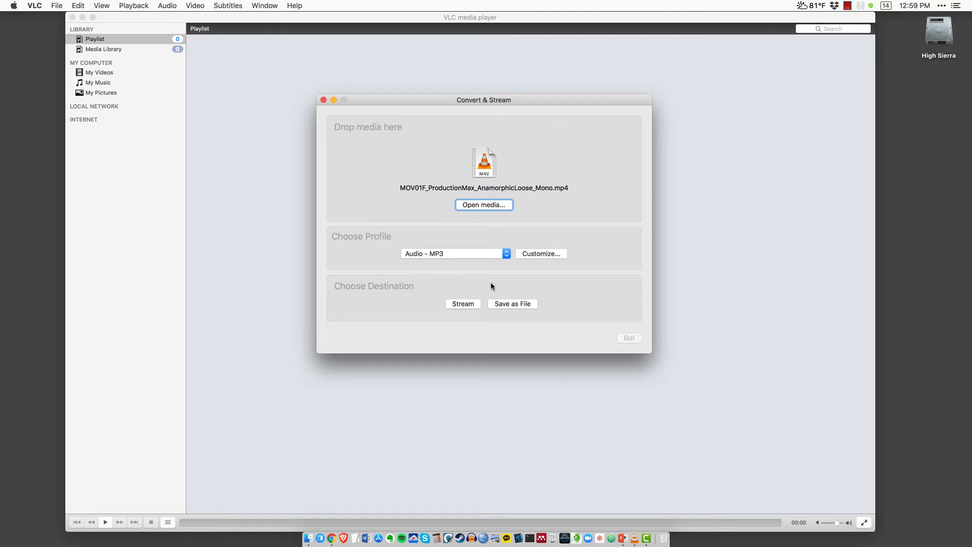
click(513, 305)
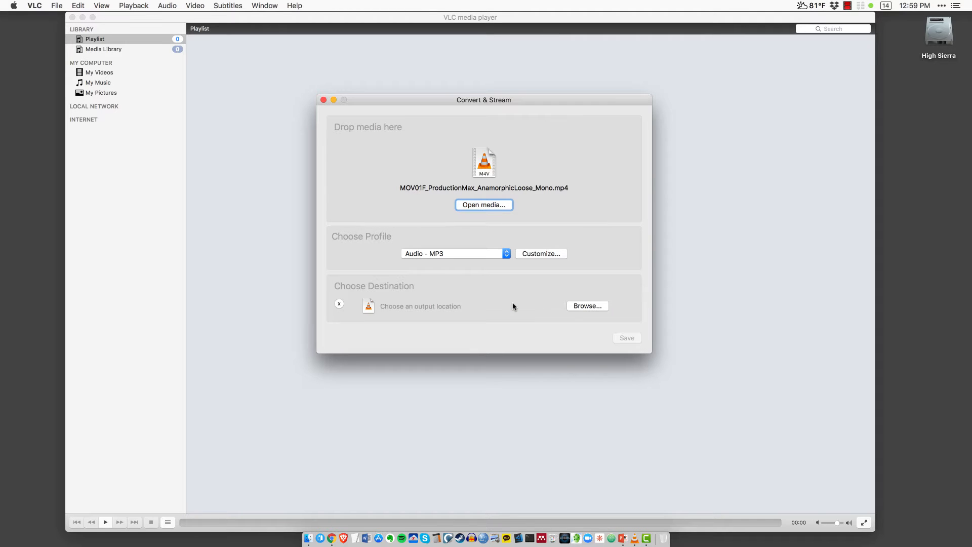
Browse for the output location and open the Audio folder inside the video project folder on the Desktop.
click(587, 306)
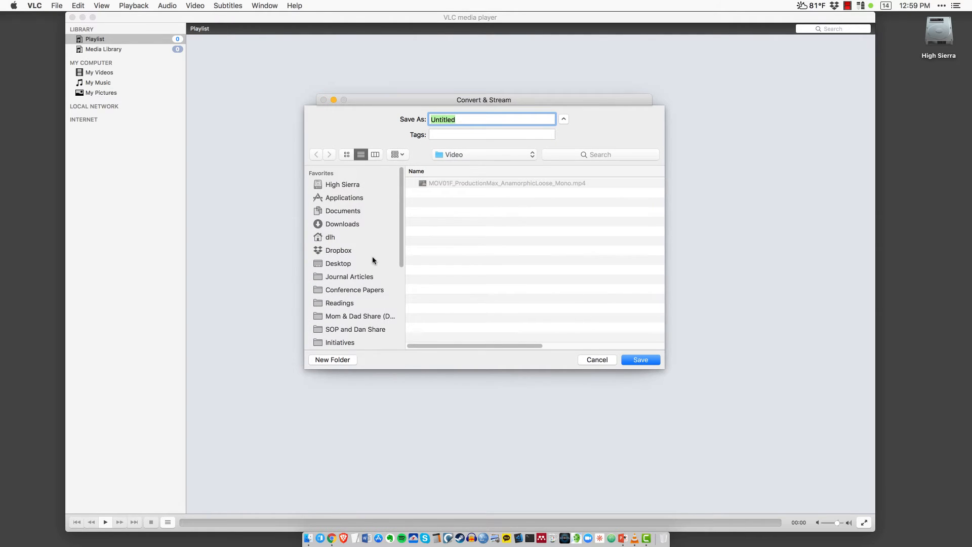
click(345, 265)
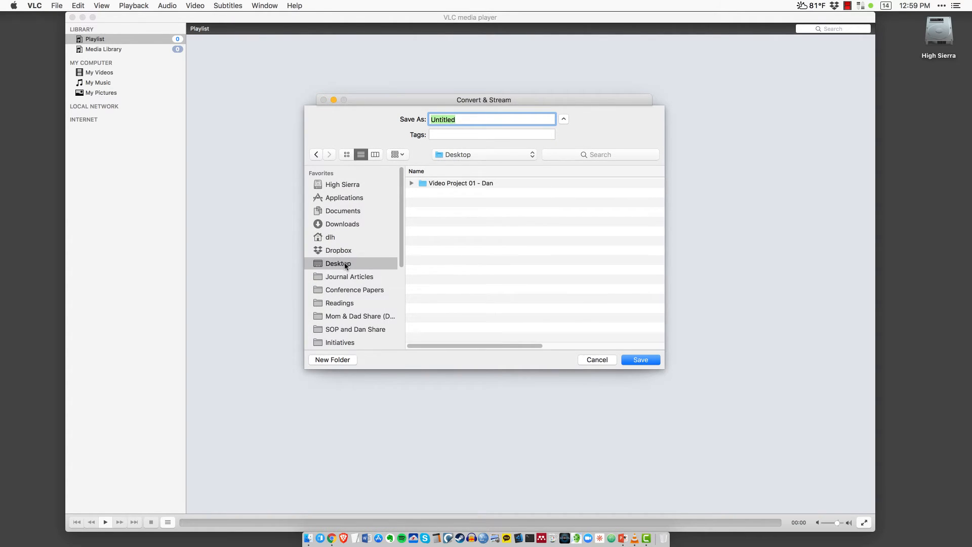
double_click(453, 184)
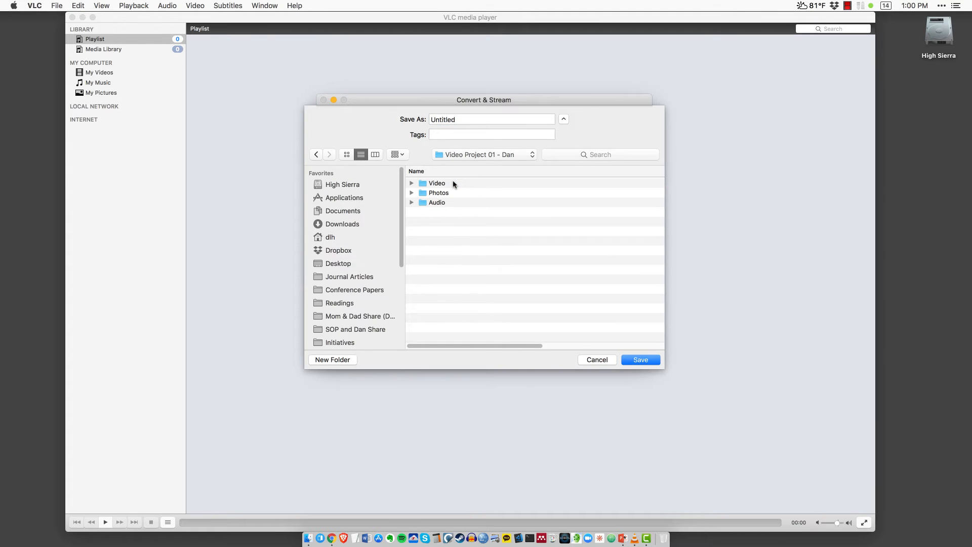
double_click(426, 203)
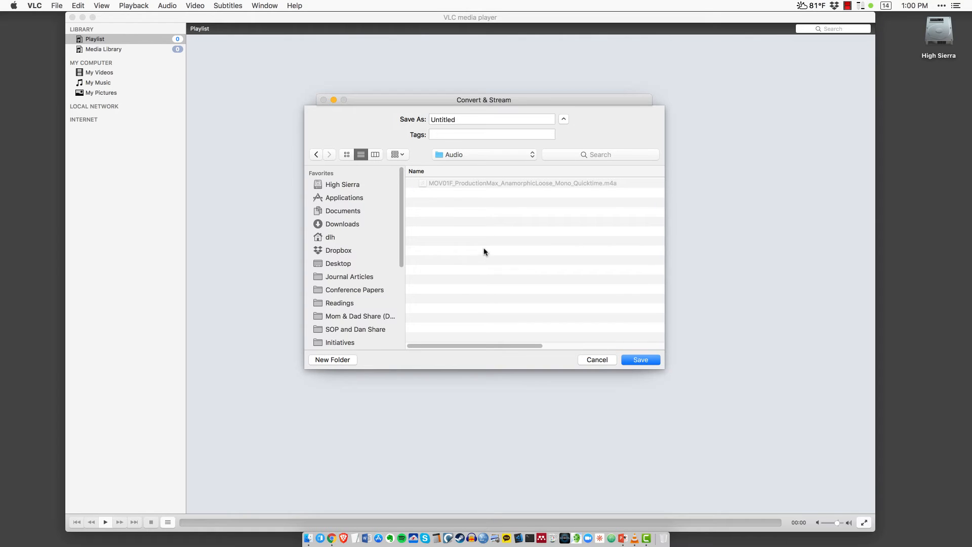
Name the output MOV01F_ProductionMax_AnamorphicLoose_Mono_VLC.m4a, reusing the existing QuickTime file's name, and confirm the destination.
click(489, 182)
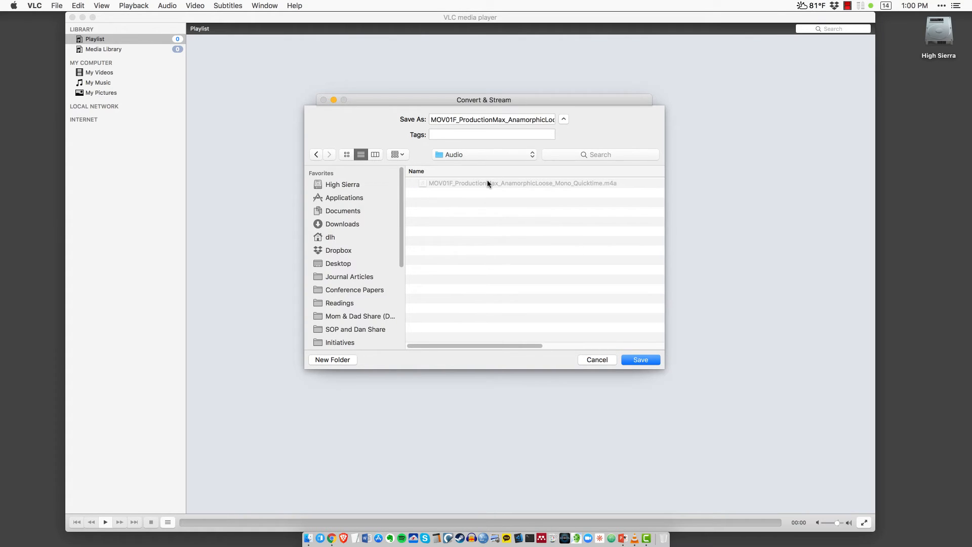
click(497, 119)
key(super+Right)
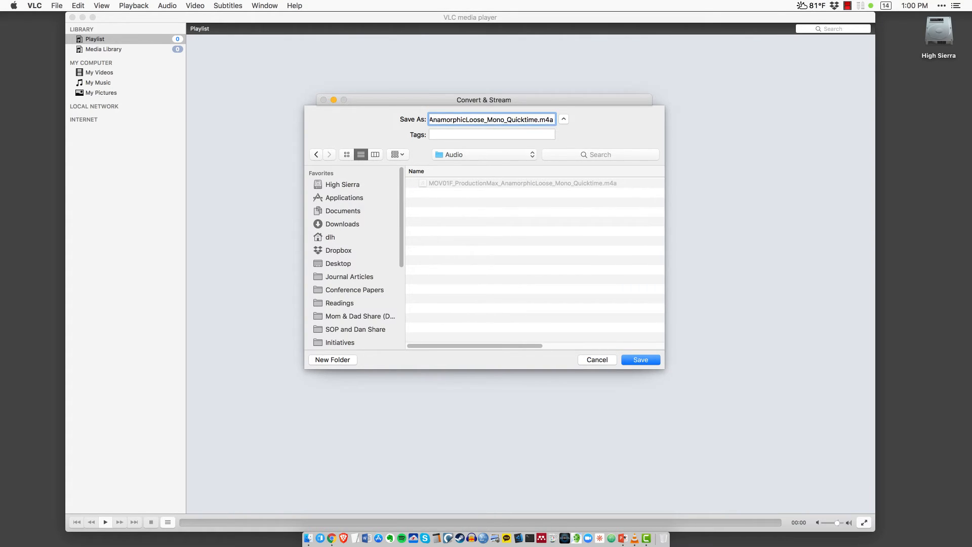
key(Left)
key(Left)
key(BackSpace)
key(BackSpace)
key(BackSpace)
key(BackSpace)
key(BackSpace)
key(BackSpace)
key(BackSpace)
key(BackSpace)
key(BackSpace)
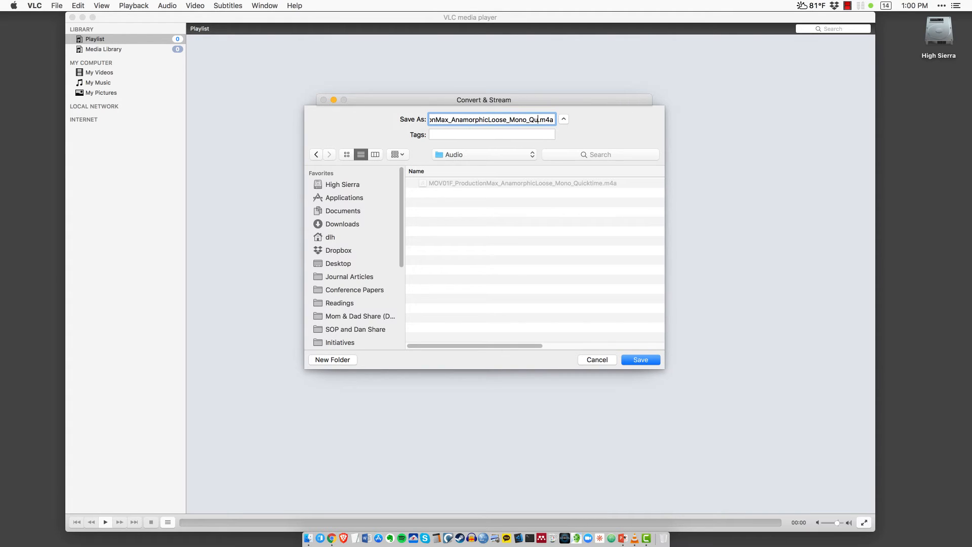
text(VLC)
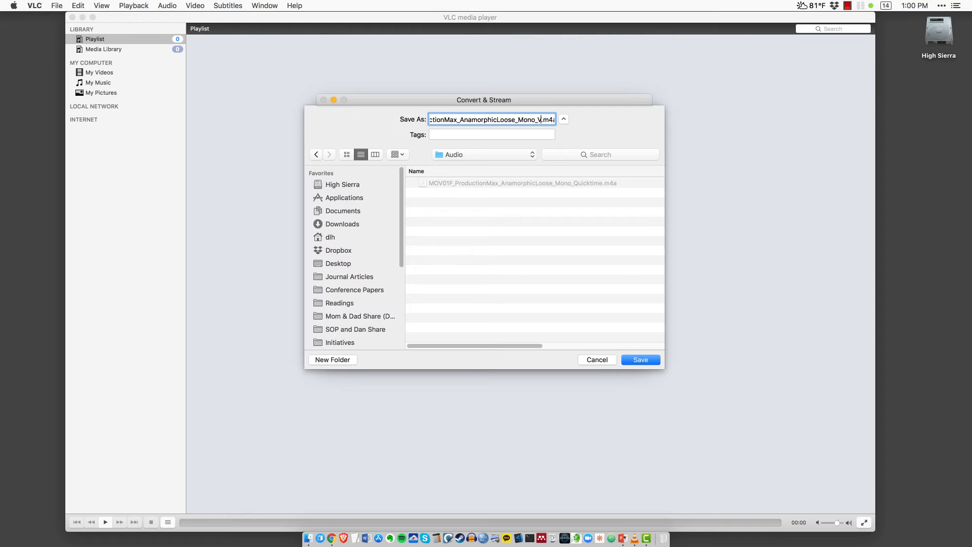
key(Right)
key(Right)
key(Right)
key(Right)
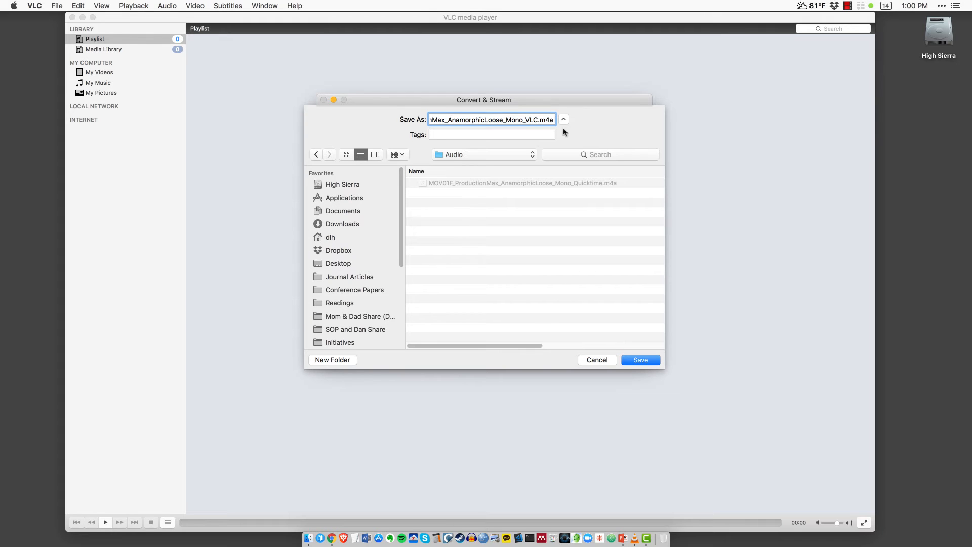
click(641, 360)
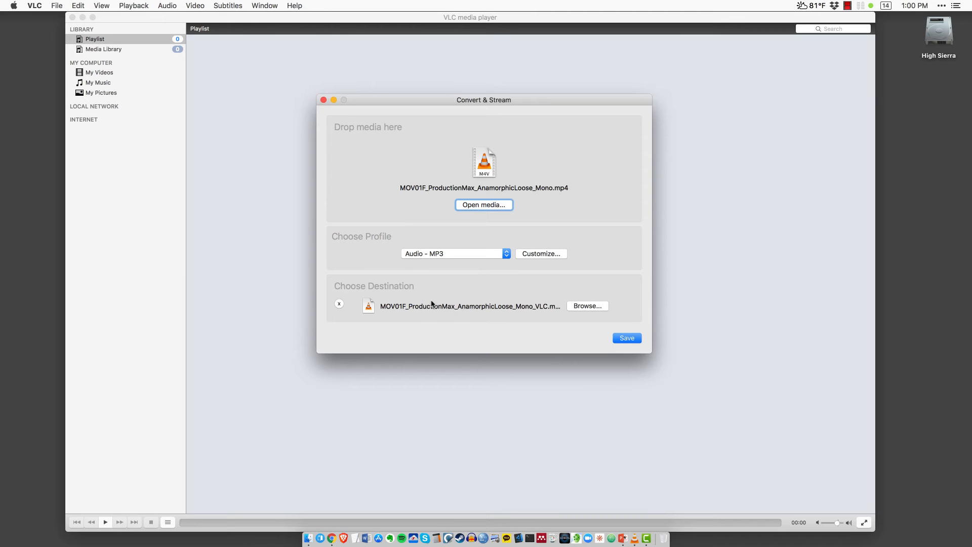
Run the audio conversion and quit VLC once it has finished.
click(627, 339)
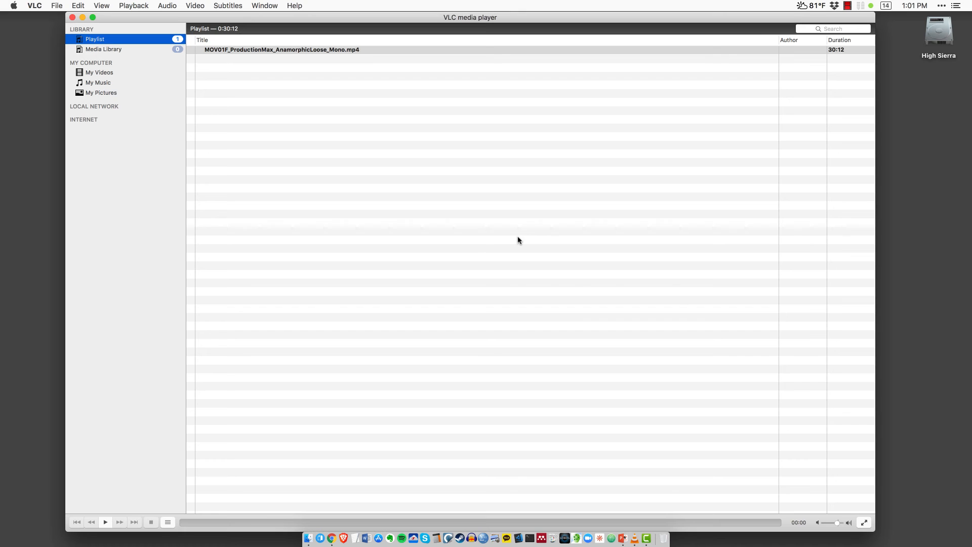
click(34, 5)
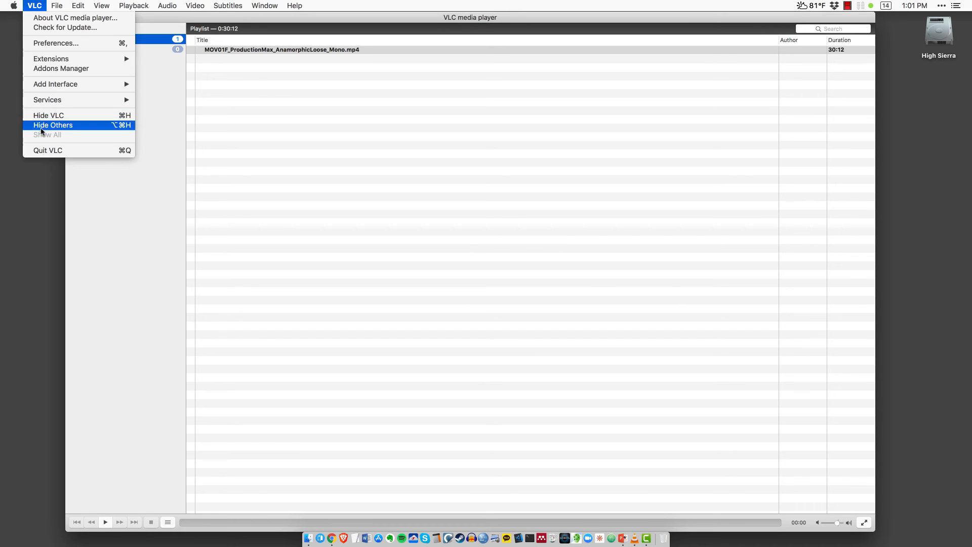
click(42, 152)
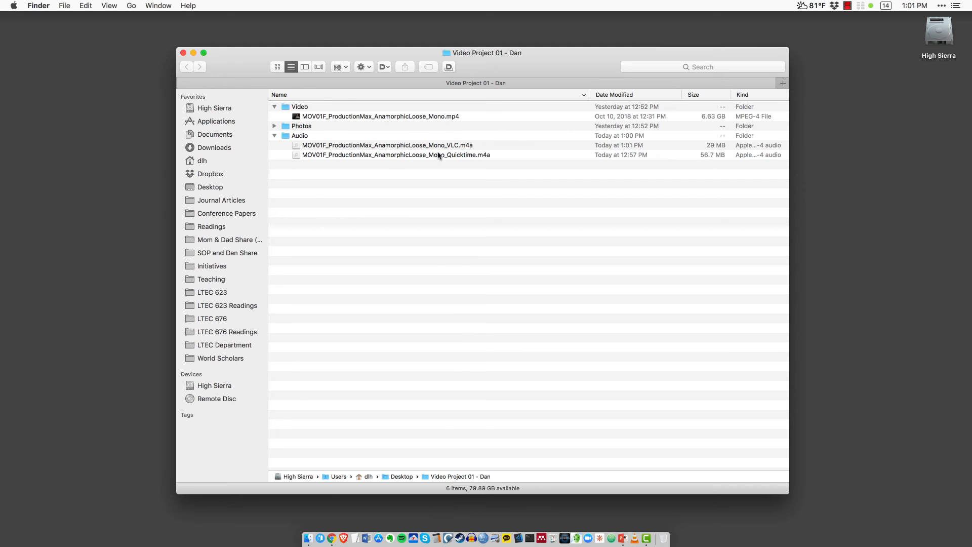
Compare the VLC and Quicktime audio files in the project's Audio folder, checking their sizes and kinds.
click(341, 146)
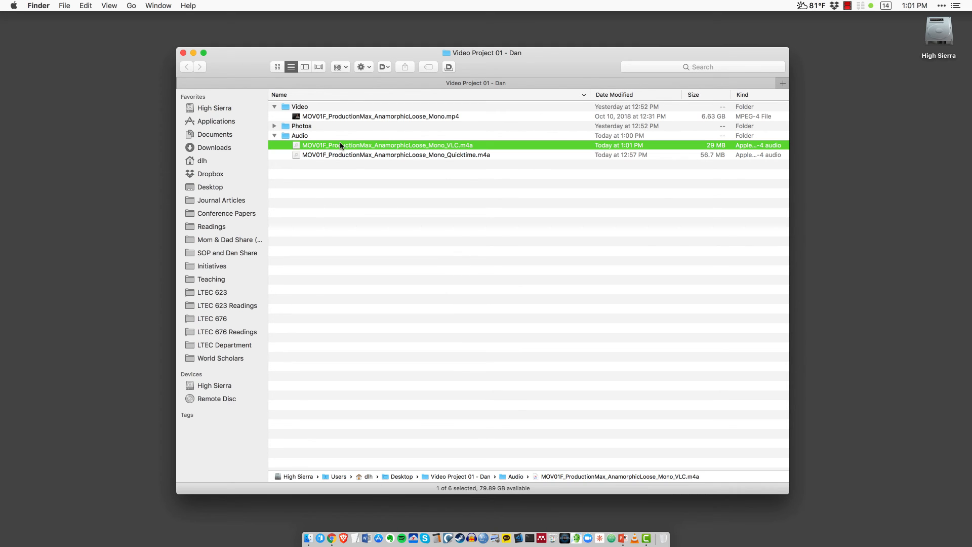
click(356, 155)
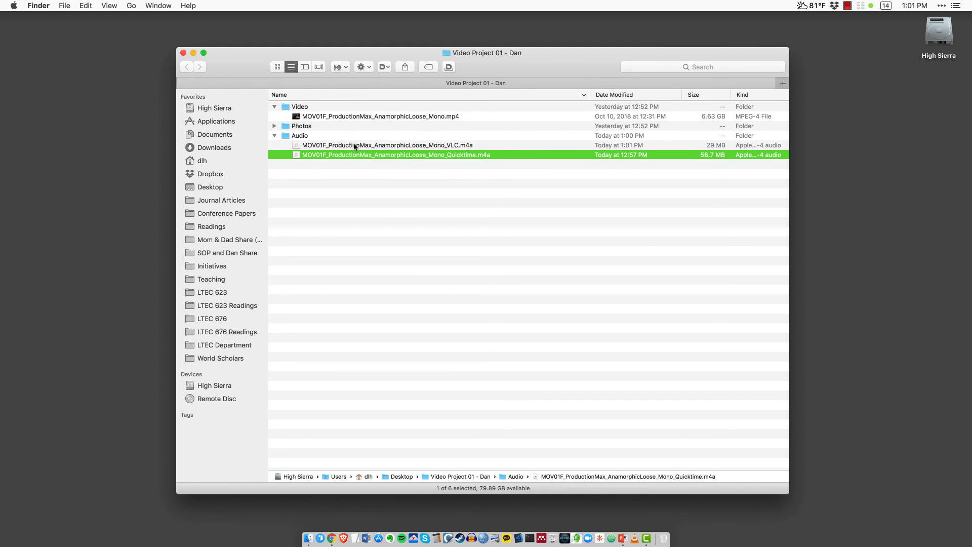
click(354, 146)
click(358, 155)
click(354, 146)
click(355, 155)
click(445, 146)
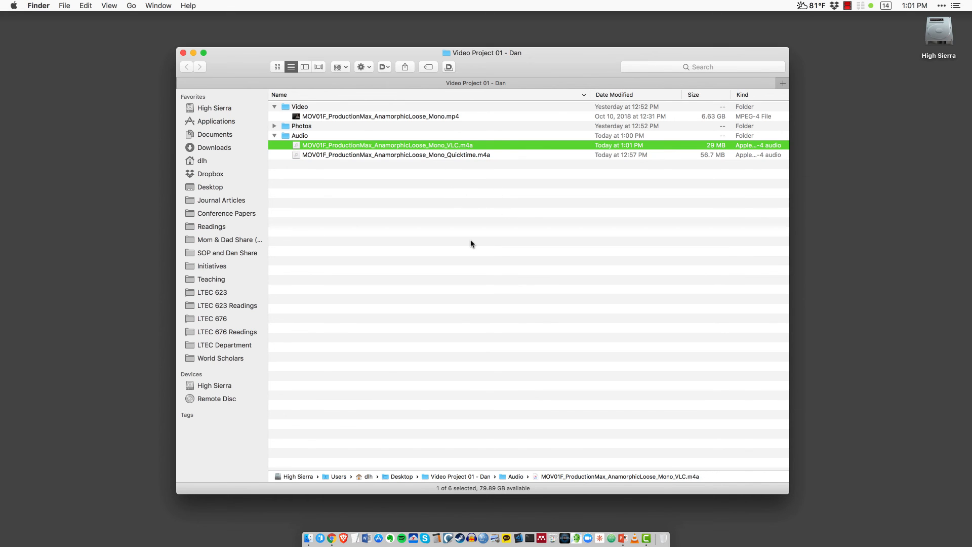
click(451, 155)
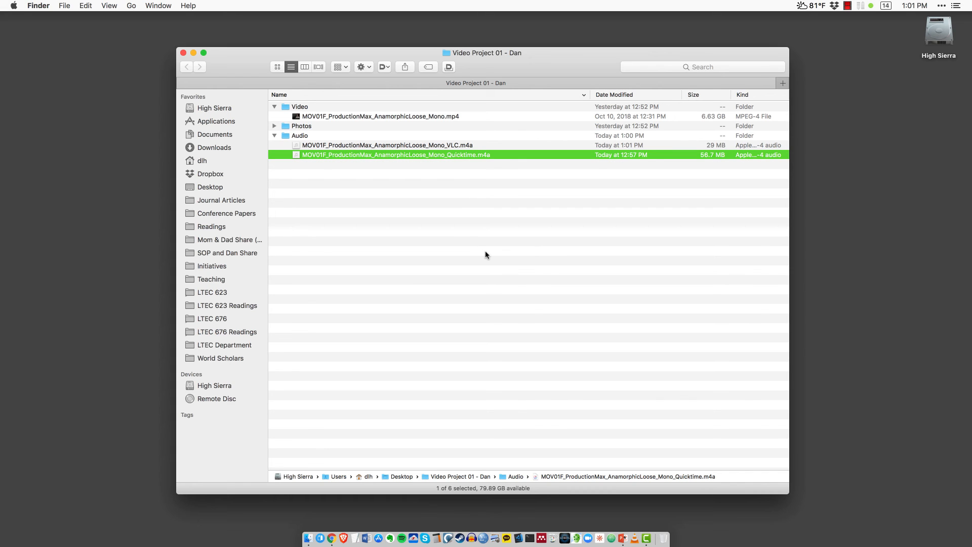